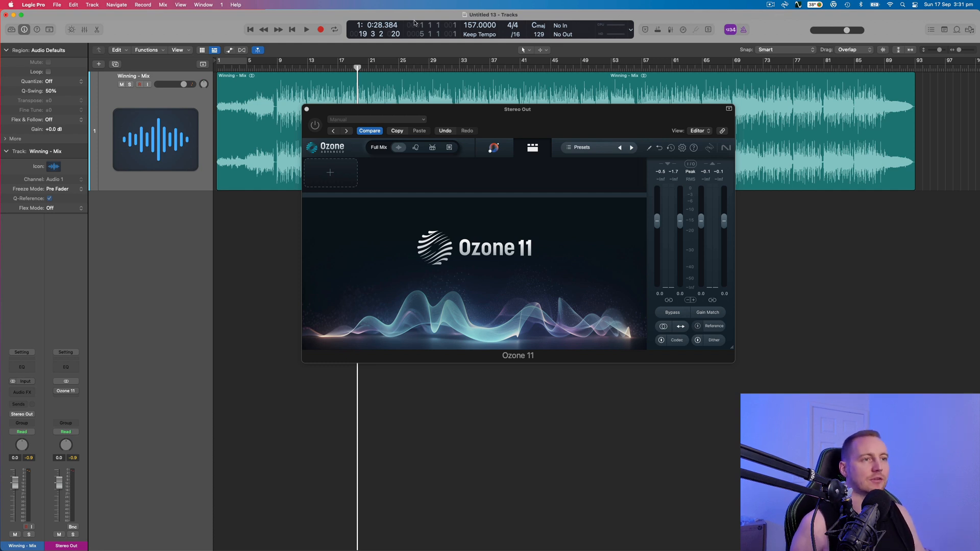
Step: Move the Ozone 11 plugin window below the track so the whole waveform is uncovered
left_click_drag(358, 110, 405, 217)
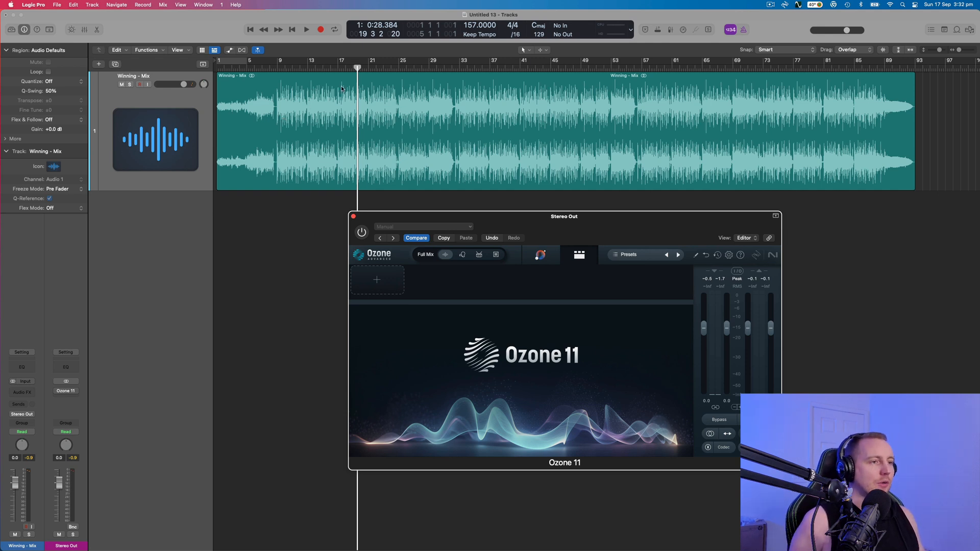
left_click_drag(584, 225, 531, 207)
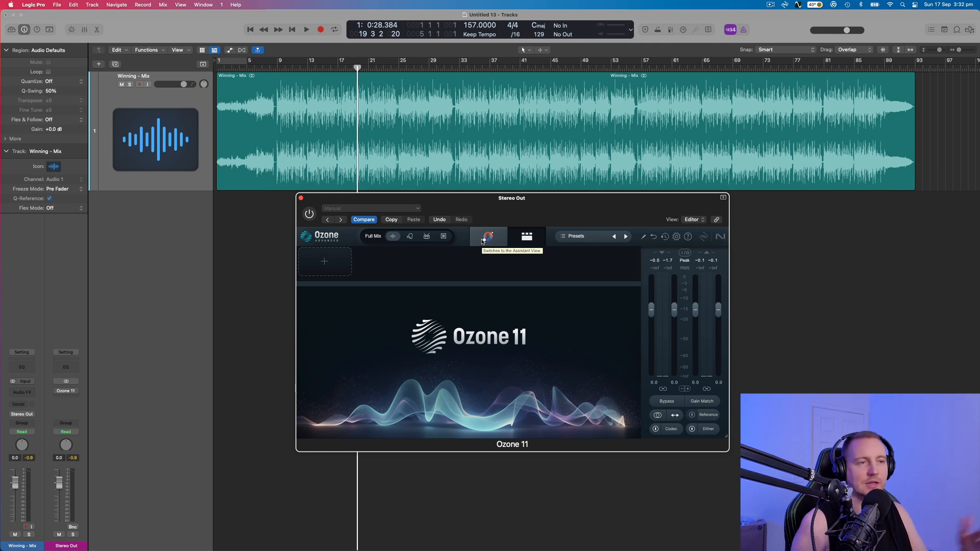
left_click_drag(504, 210, 504, 210)
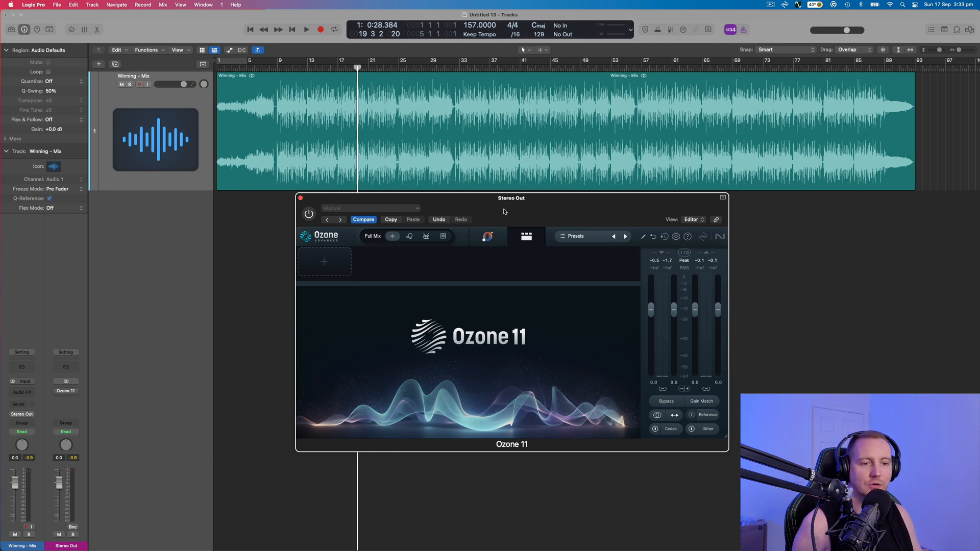
Step: Play the mix from bar 8 with Ozone 11 switched off to hear the unprocessed track, and stop playback
left_click(309, 213)
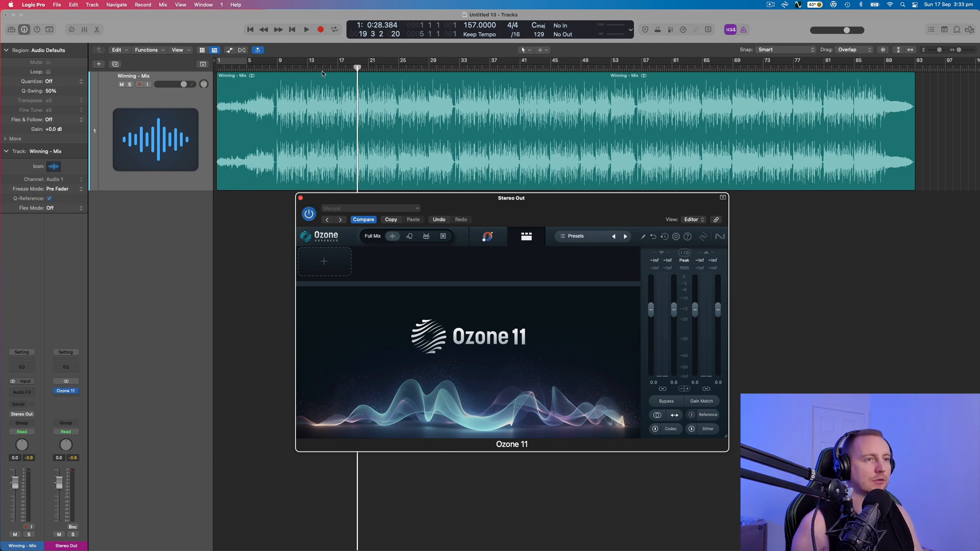
left_click(270, 67)
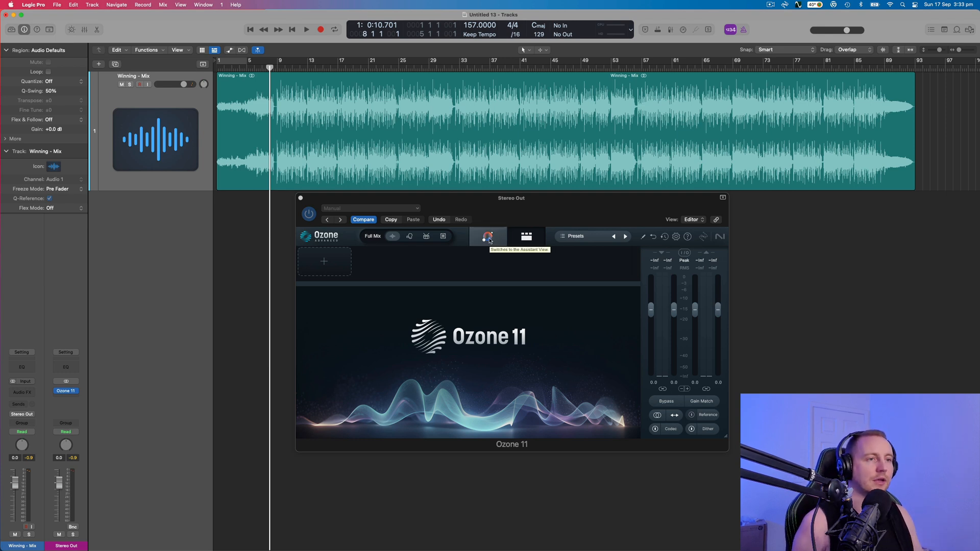
left_click(311, 216)
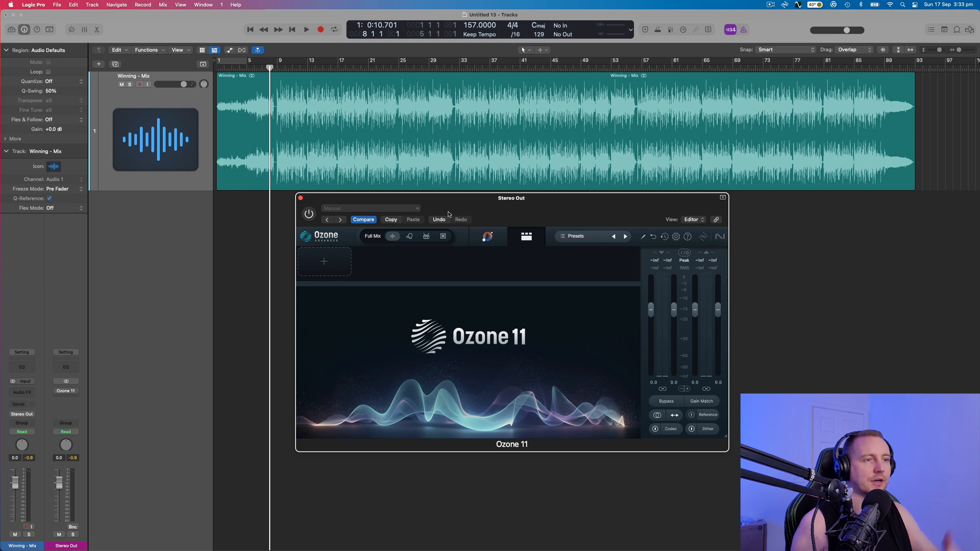
key("space")
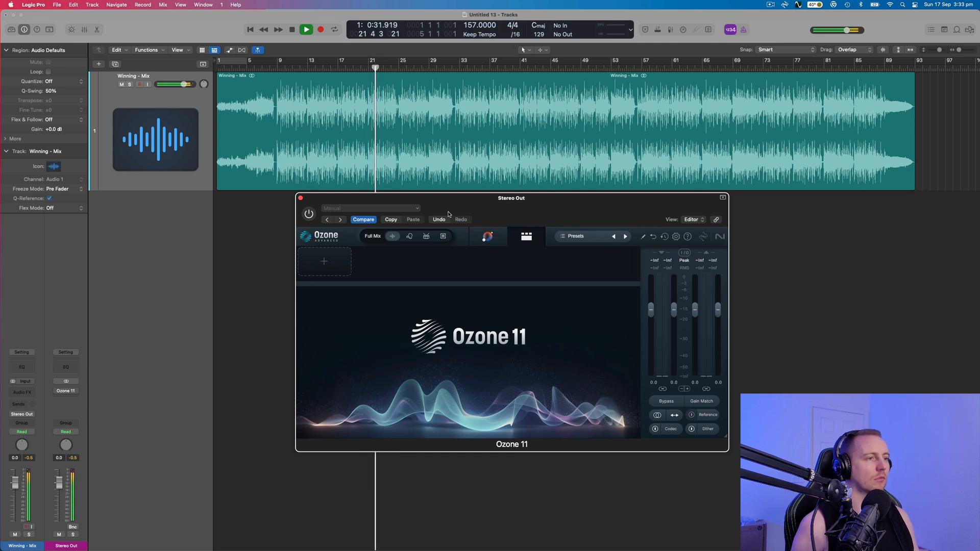
key("space")
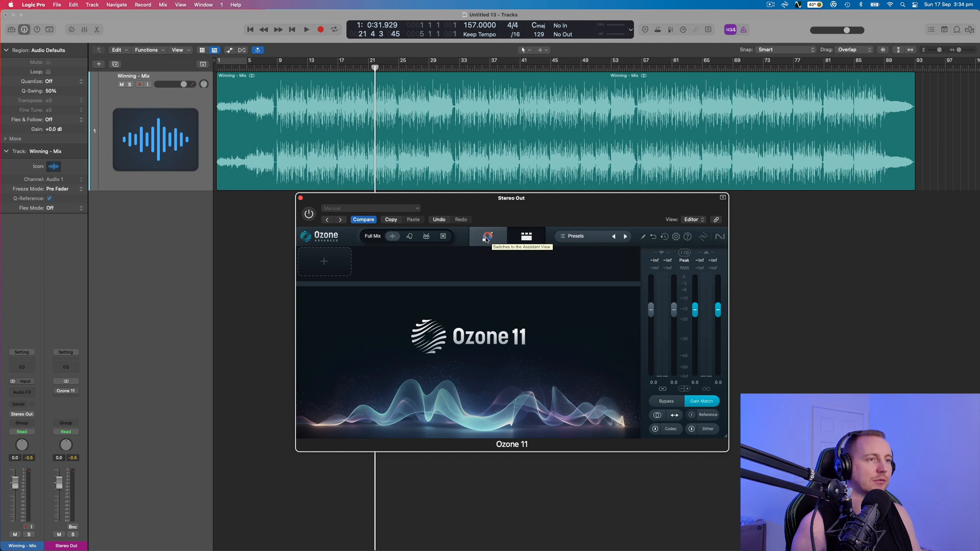
Step: Run Ozone's Assistant analysis on the mix while it plays, and return the playhead to bar 9
left_click(486, 240)
key("space")
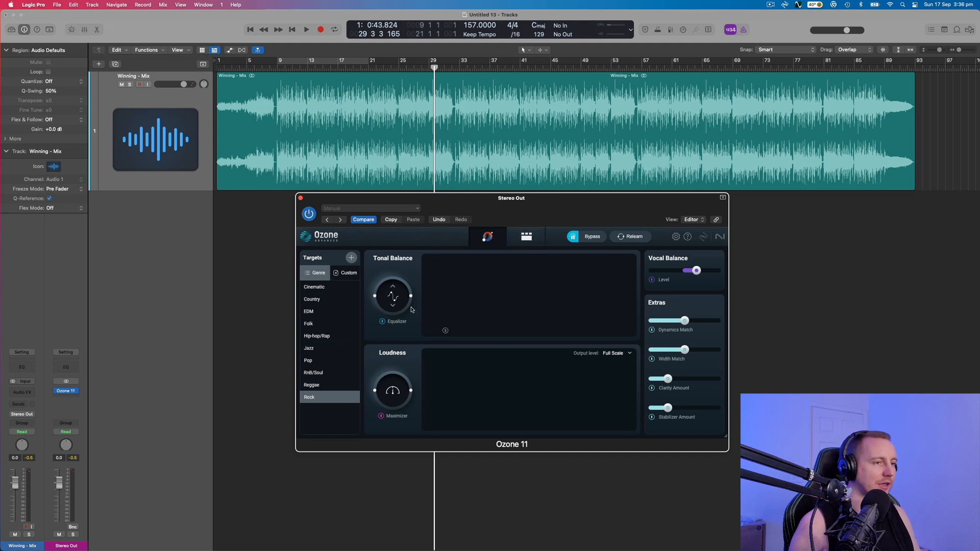
left_click(279, 68)
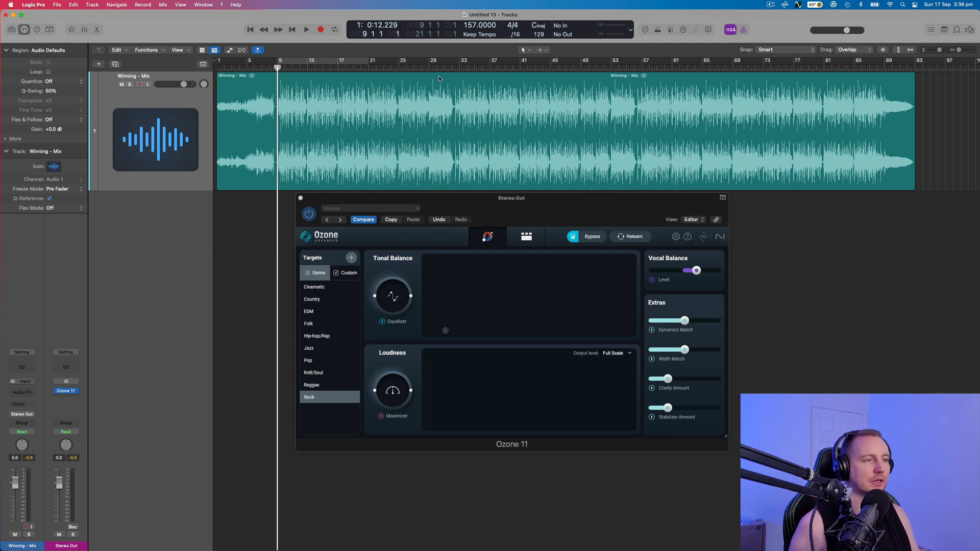
Step: Show the detailed module chain made by the Assistant and remove the Master Rebalance module from it
left_click(527, 238)
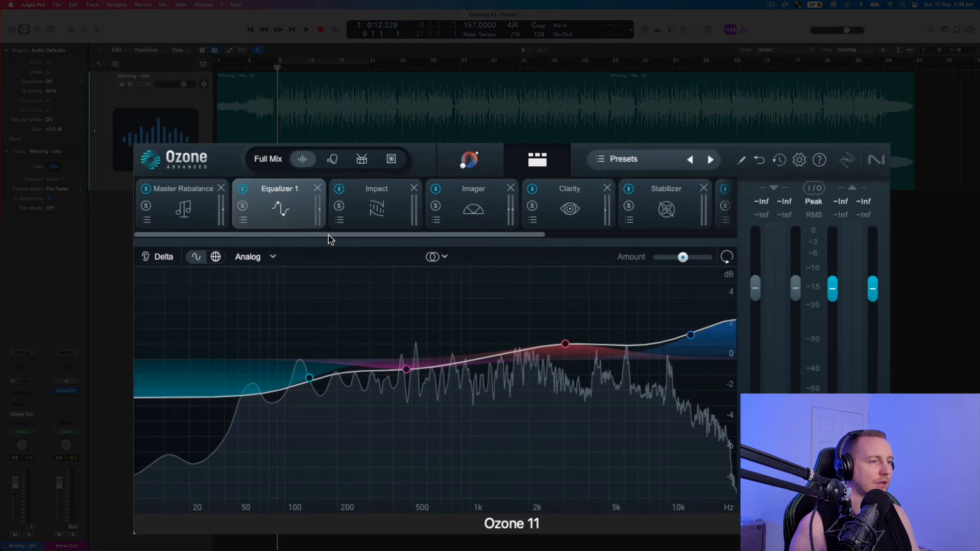
left_click_drag(376, 262, 207, 227)
left_click(178, 214)
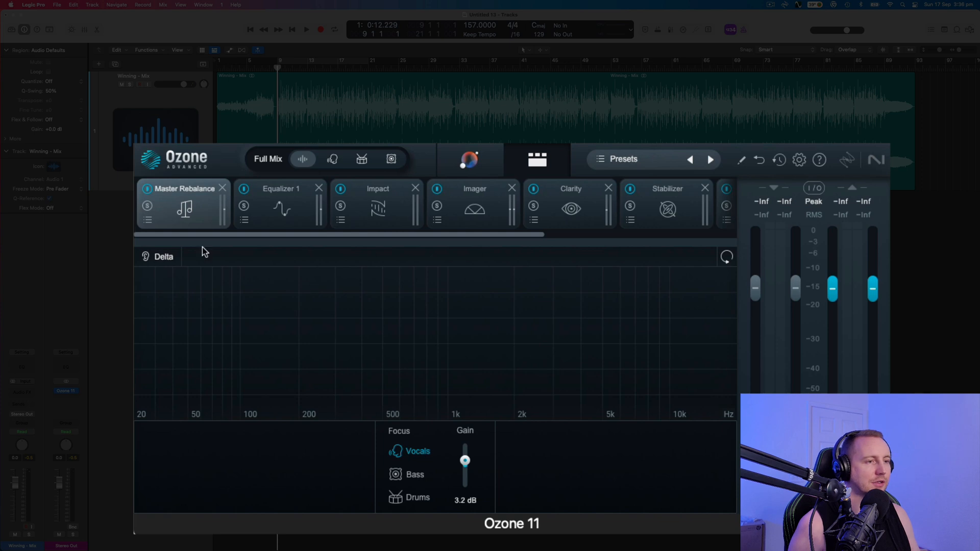
left_click(147, 190)
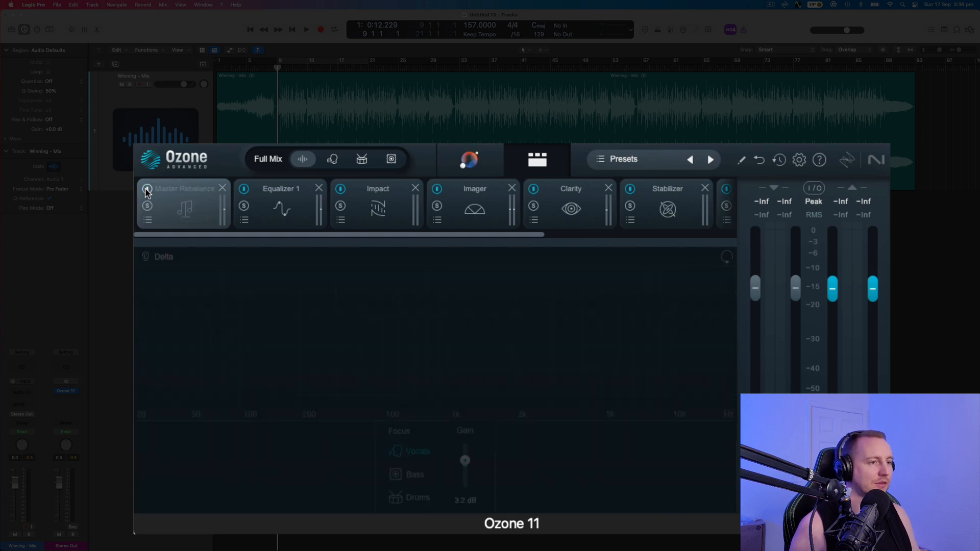
left_click(223, 189)
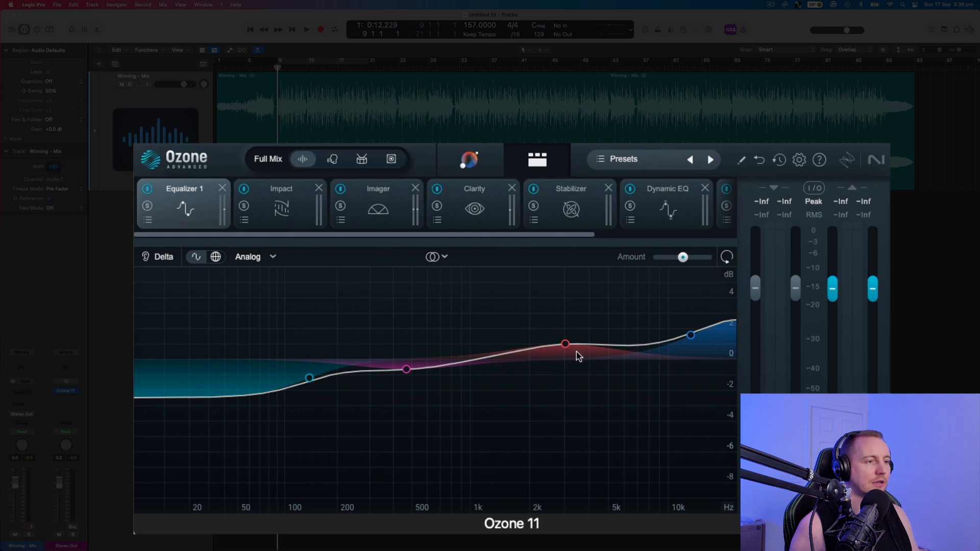
Step: Review the settings of the Impact, Imager, Clarity, Stabilizer, Dynamic EQ and Maximizer modules in turn
left_click(280, 196)
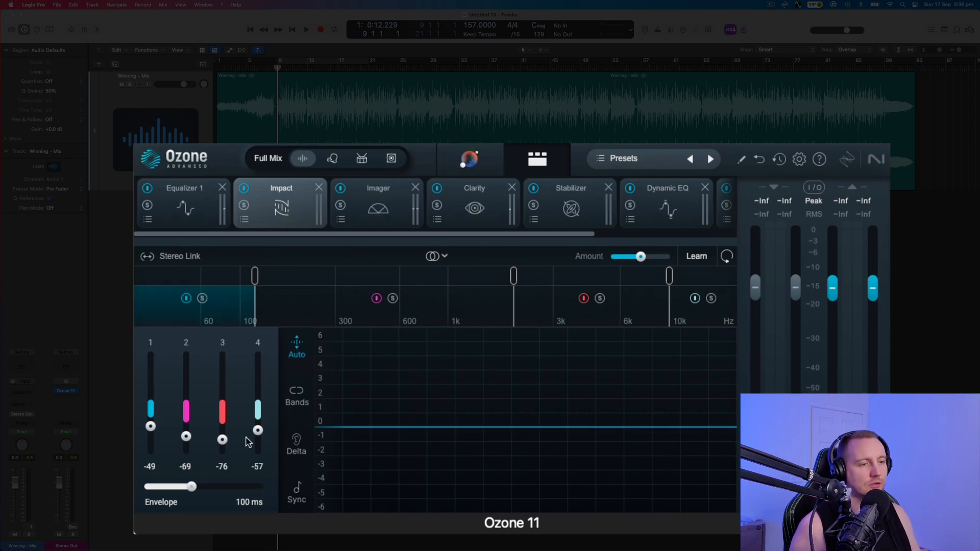
left_click(352, 207)
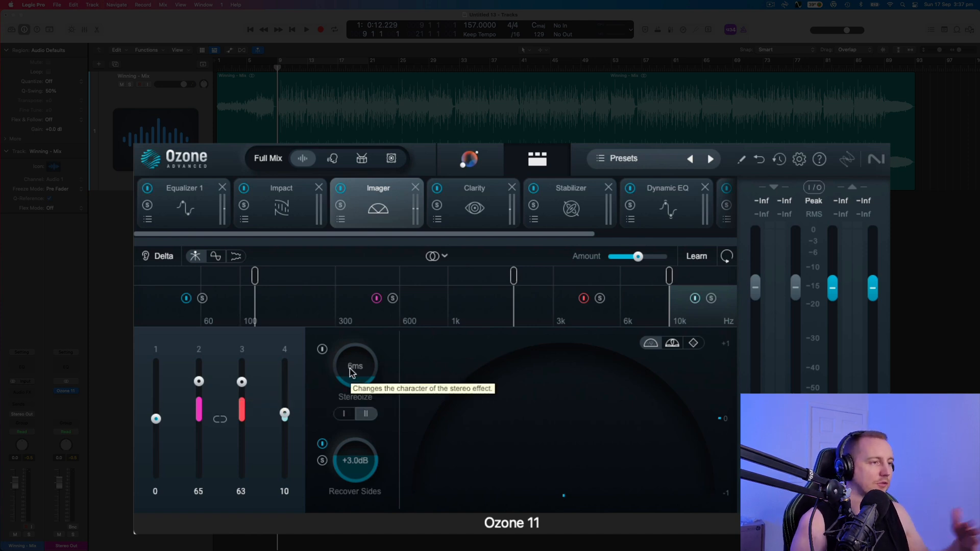
left_click(475, 210)
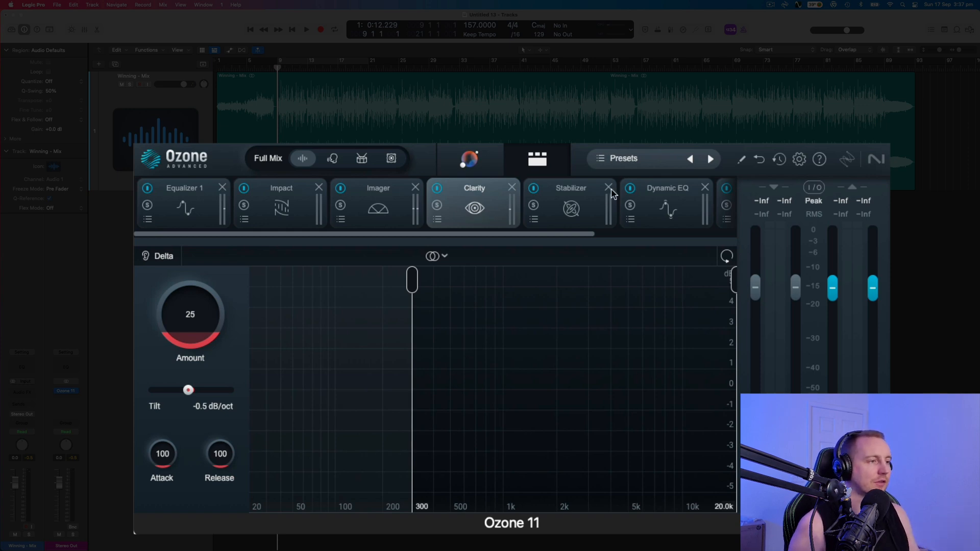
left_click(572, 205)
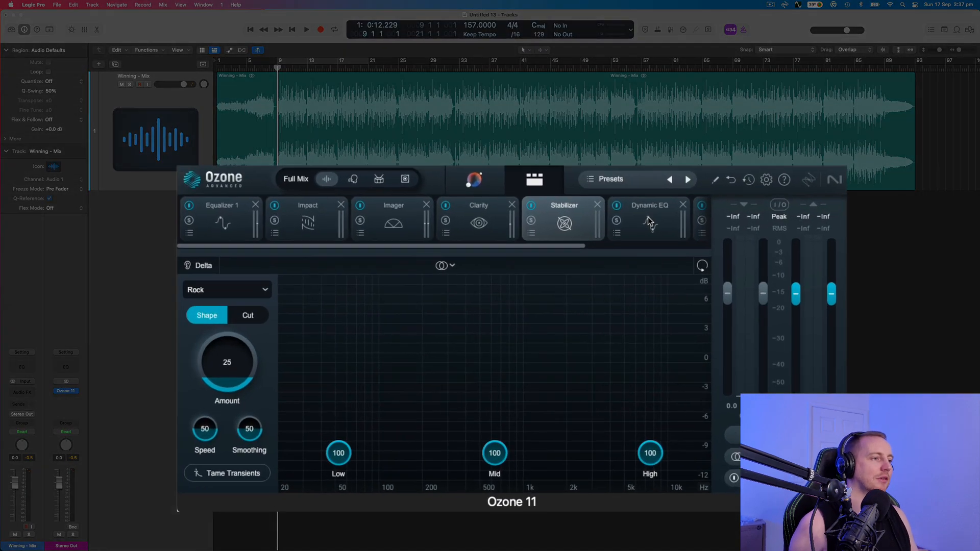
left_click(600, 263)
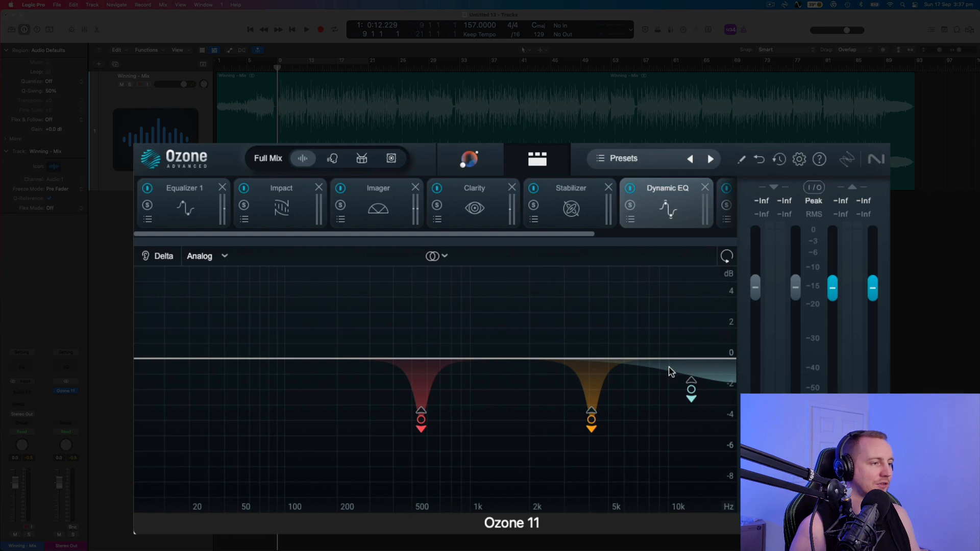
scroll(629, 202, "right", 5)
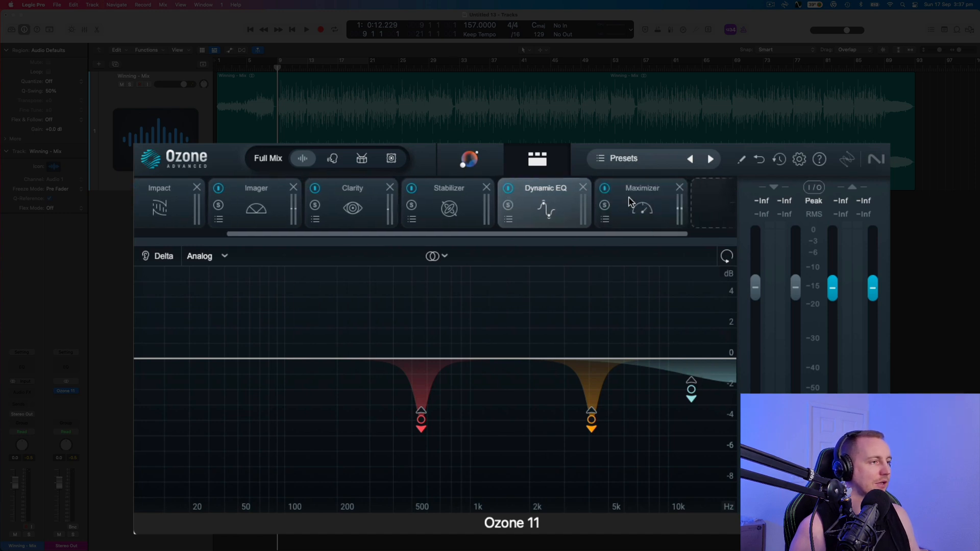
left_click(629, 202)
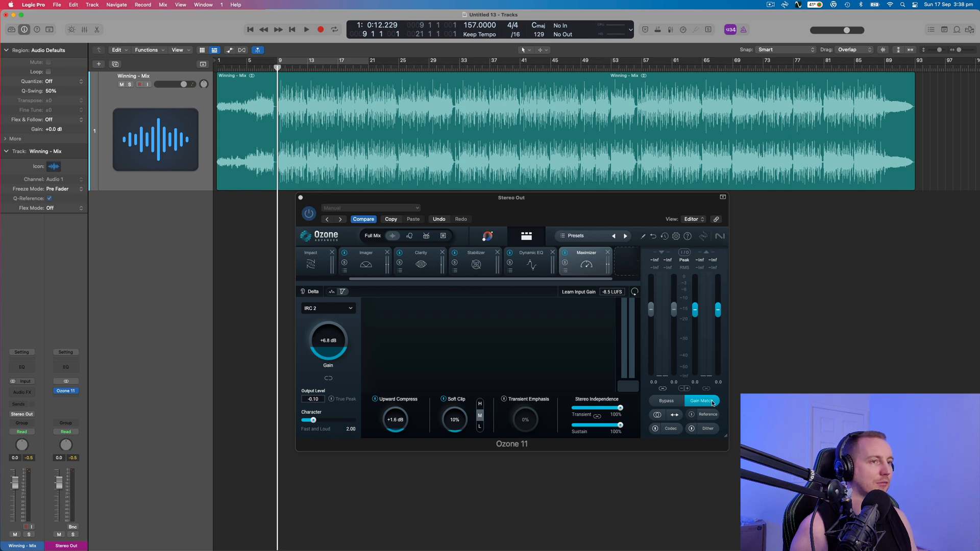
Step: Play the mix from bar 9 and compare it with Ozone's processing active and bypassed, leaving bypass off
key("space")
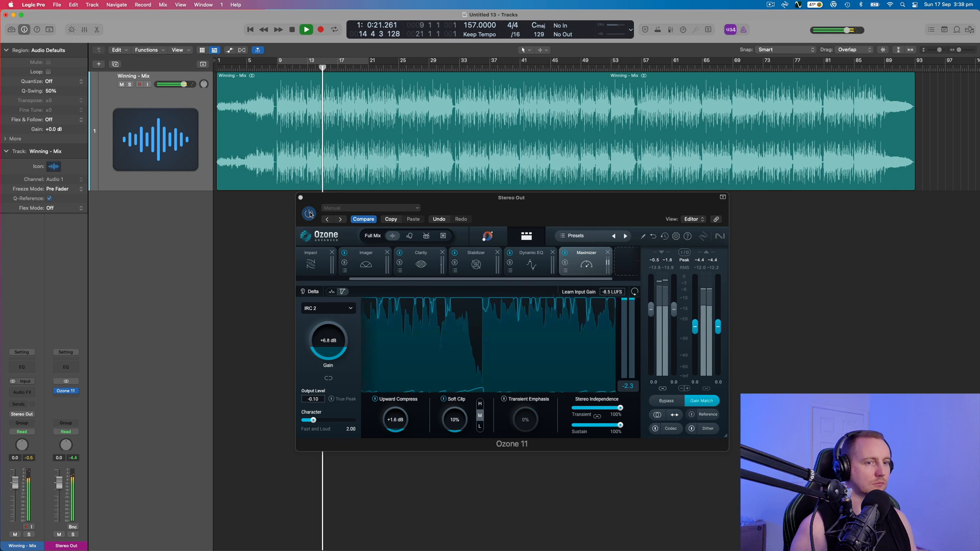
left_click(666, 402)
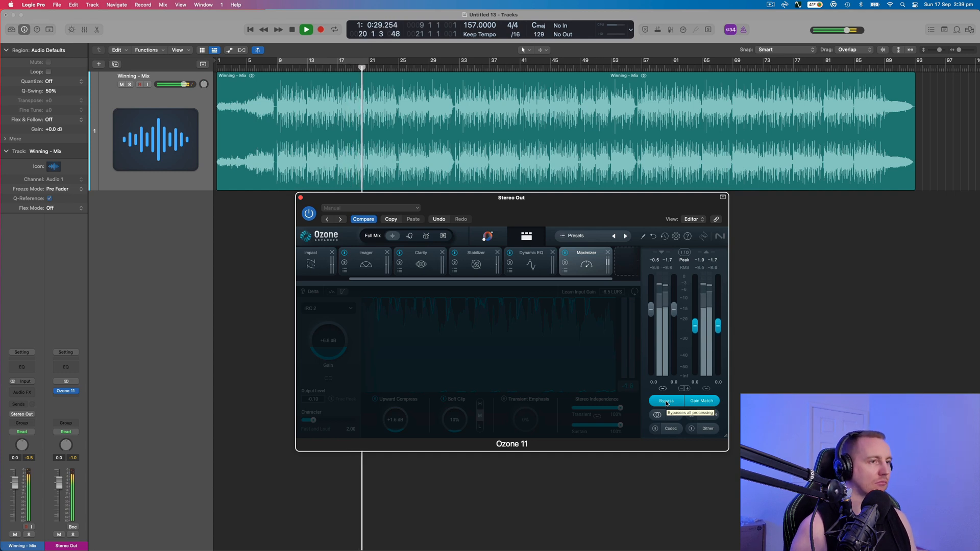
left_click(666, 402)
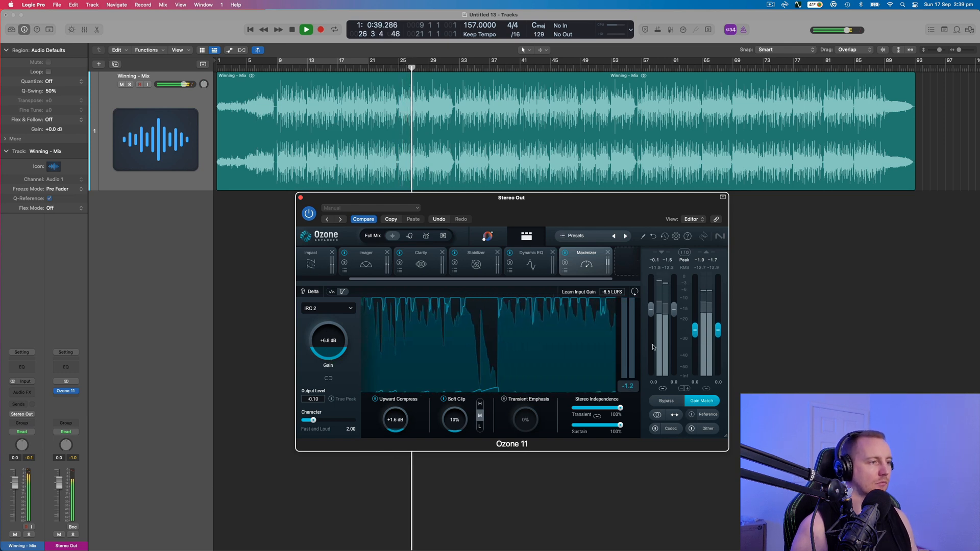
key("space")
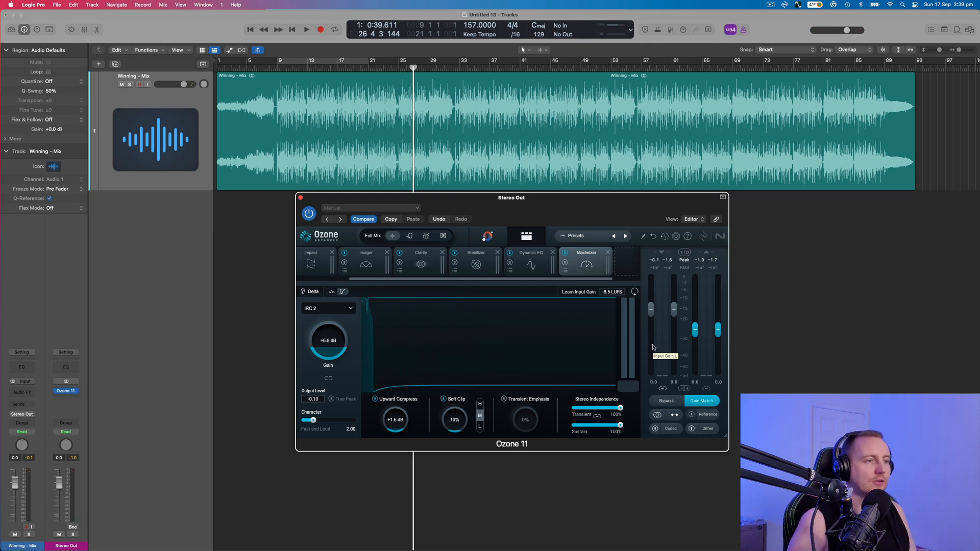
Step: Open the Impact module and compare the playing mix with that module disabled and enabled
left_click(423, 258)
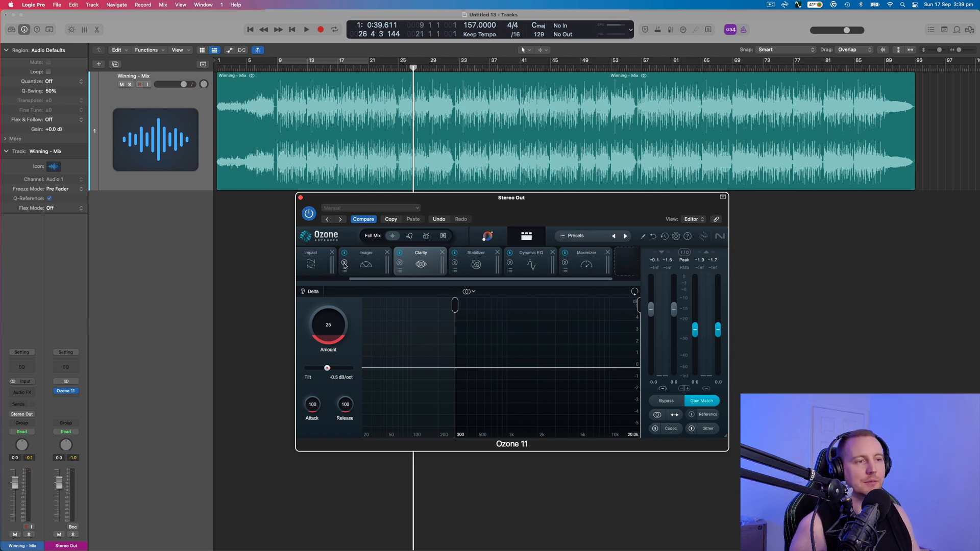
left_click(323, 264)
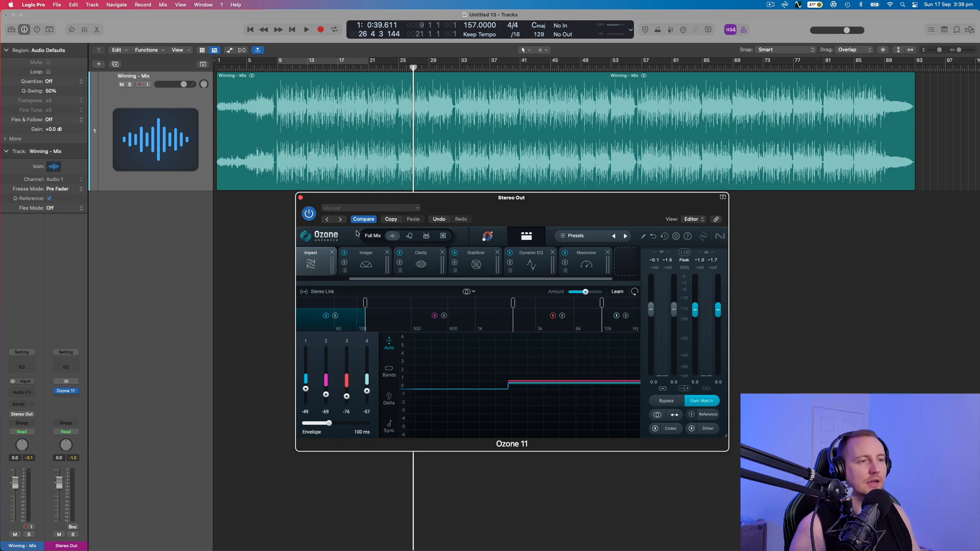
scroll(374, 254, "left", 2)
scroll(375, 254, "left", 3)
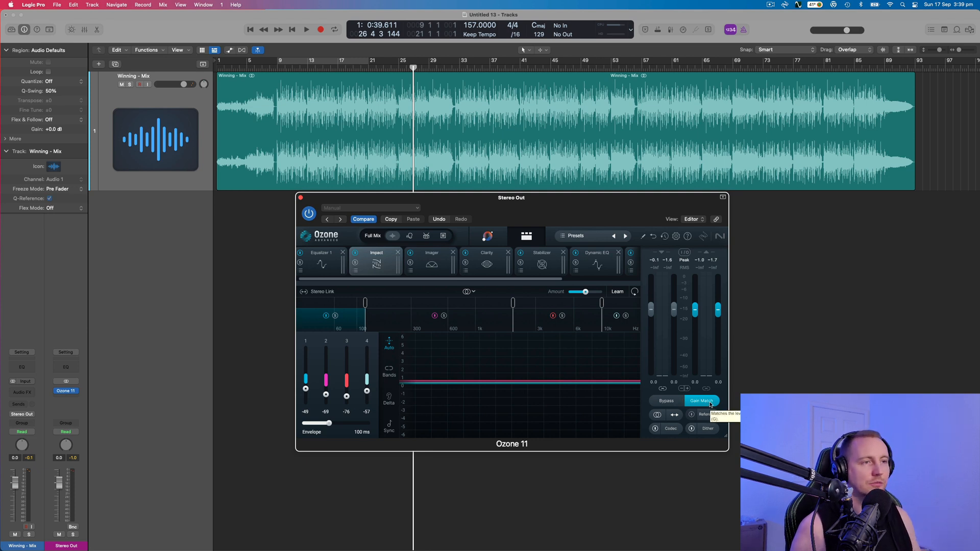
left_click(355, 254)
key("space")
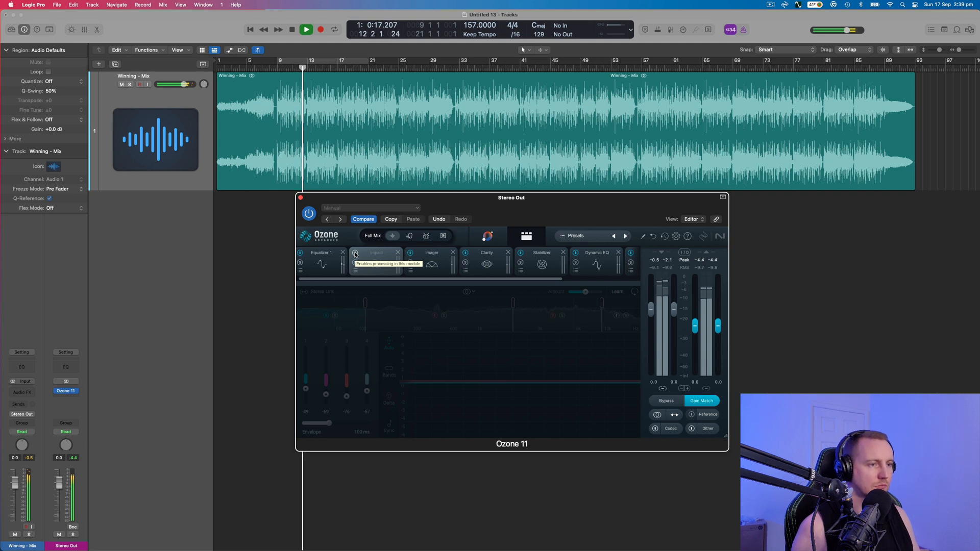
left_click(356, 254)
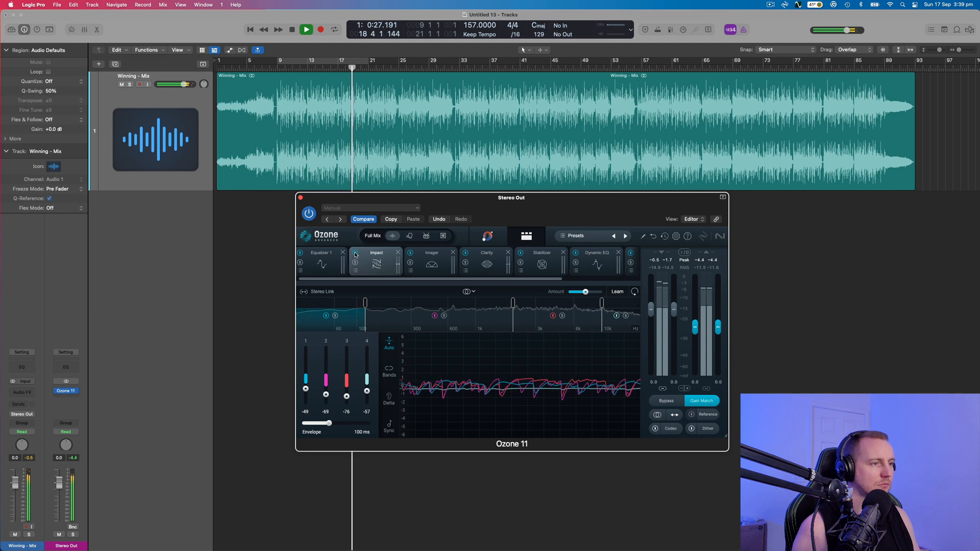
key("space")
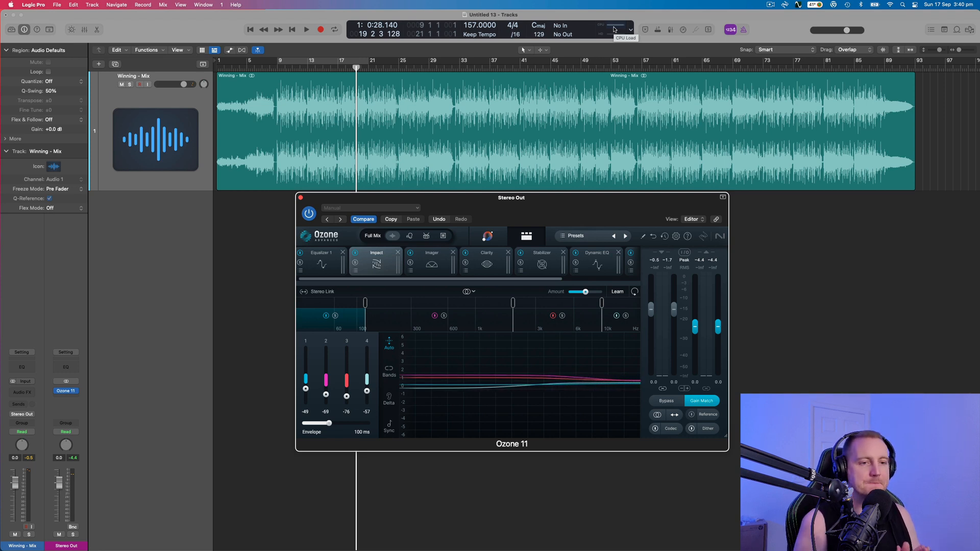
Step: Review the settings of the Equalizer 1, Stabilizer and Imager modules
left_click(322, 263)
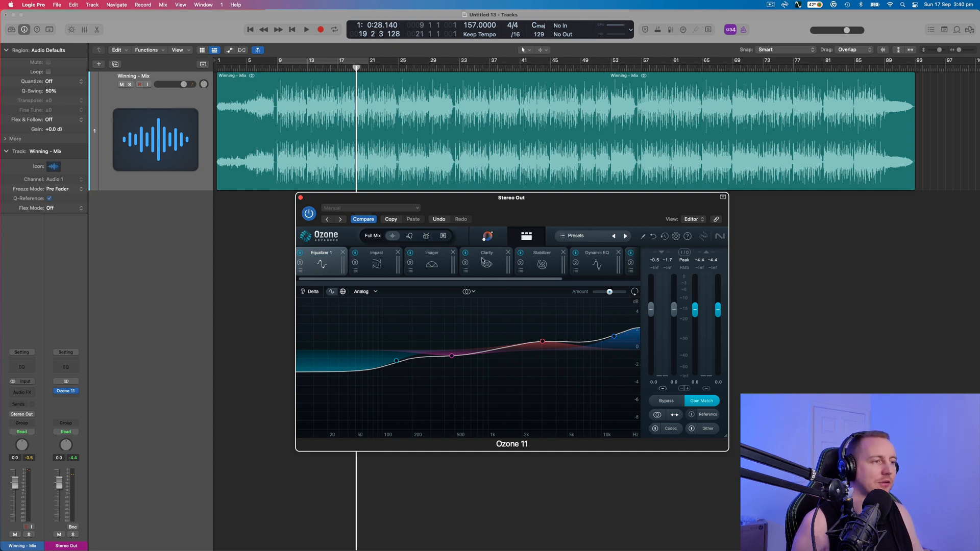
scroll(484, 263, "right", 5)
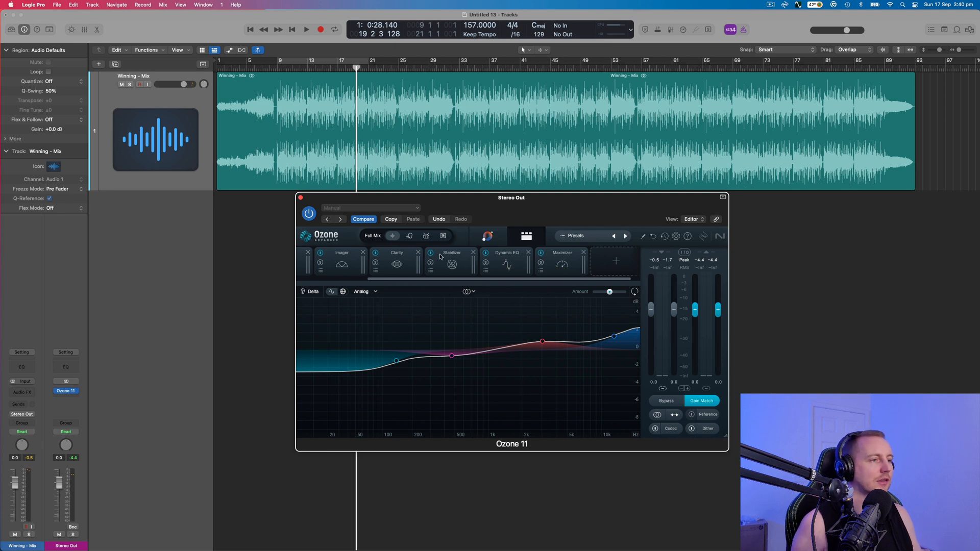
left_click(453, 264)
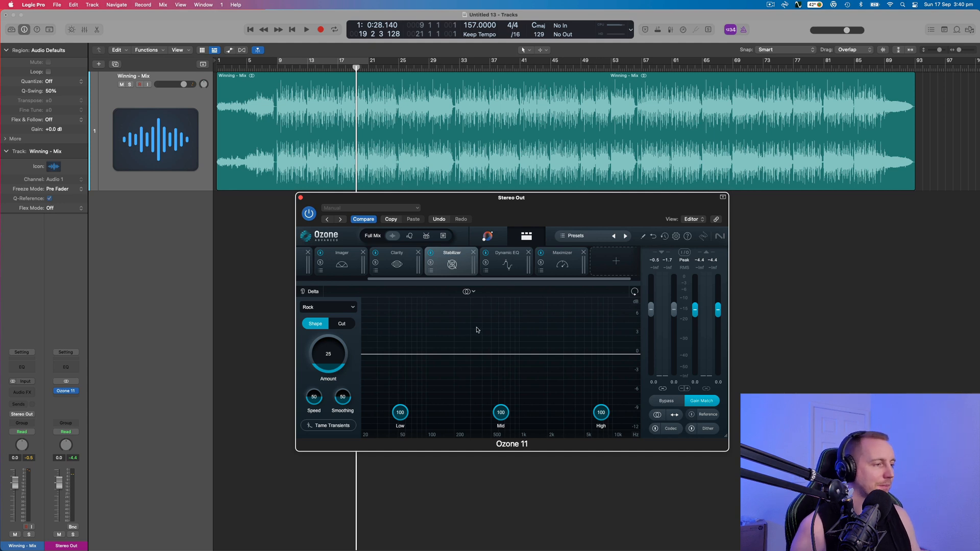
left_click(344, 265)
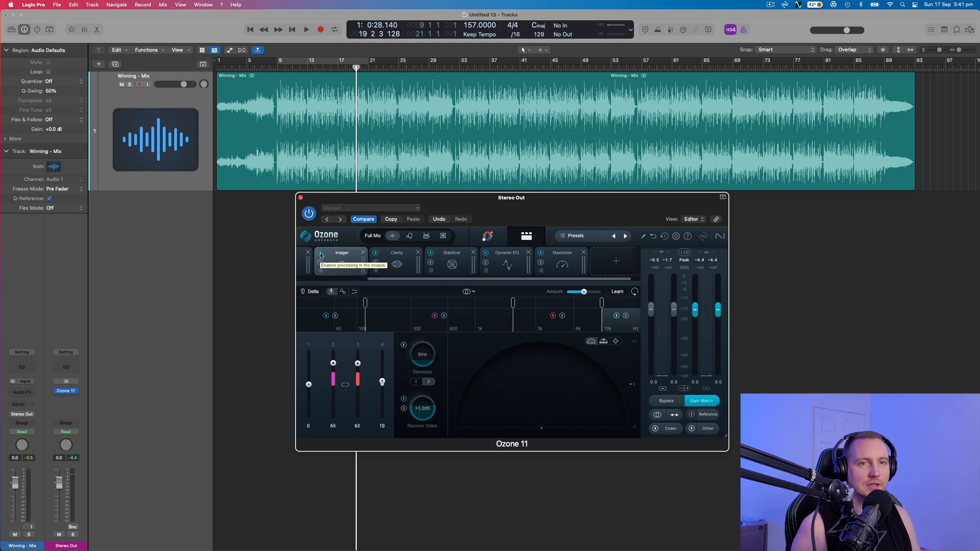
Step: Compare the playing mix with the Imager module disabled and enabled, leaving the module on
left_click(321, 254)
key("space")
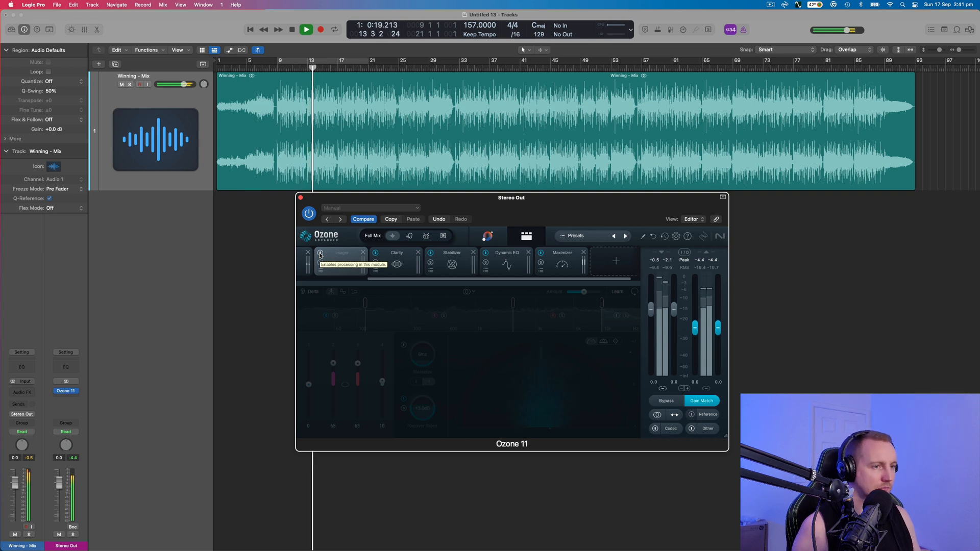
left_click(320, 254)
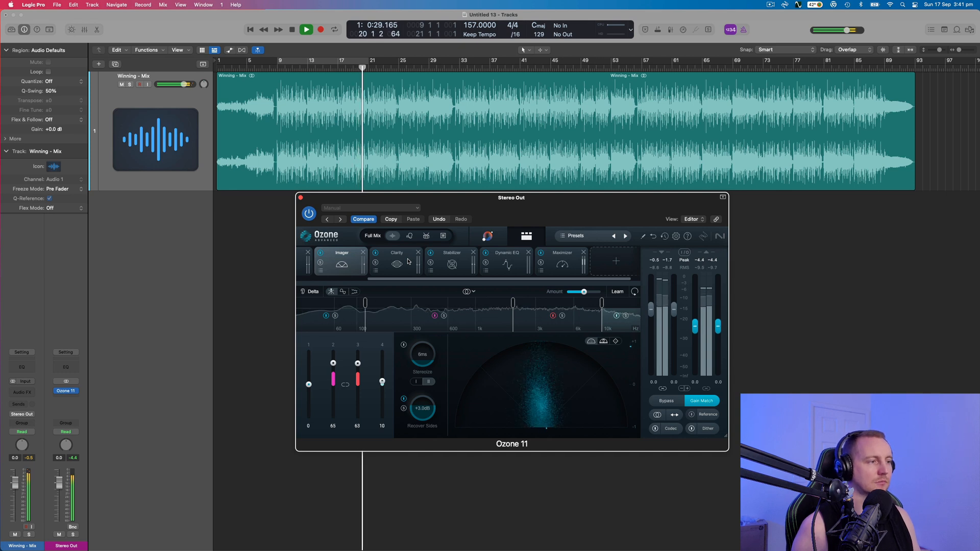
key("space")
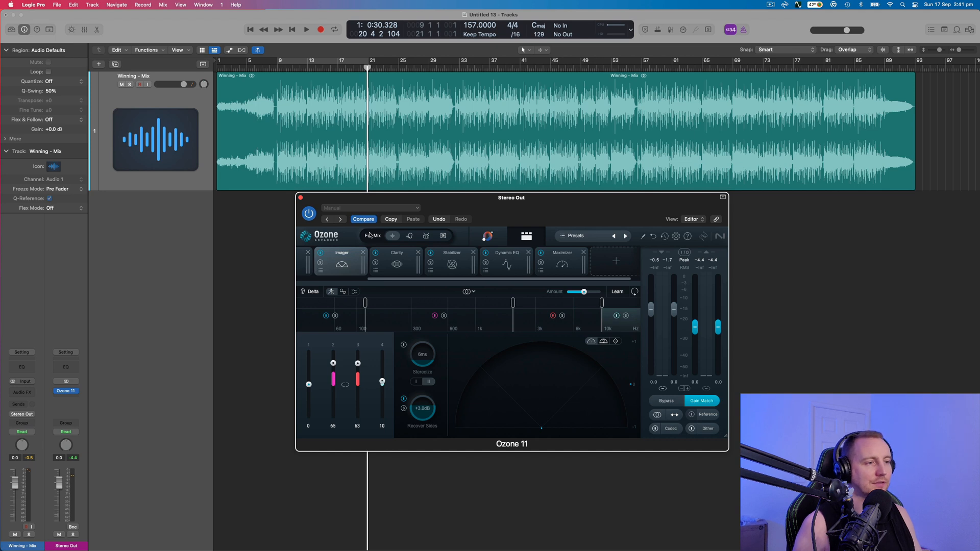
Step: Open the Clarity module and compare the playing mix with that module disabled and enabled, leaving it on
left_click(403, 273)
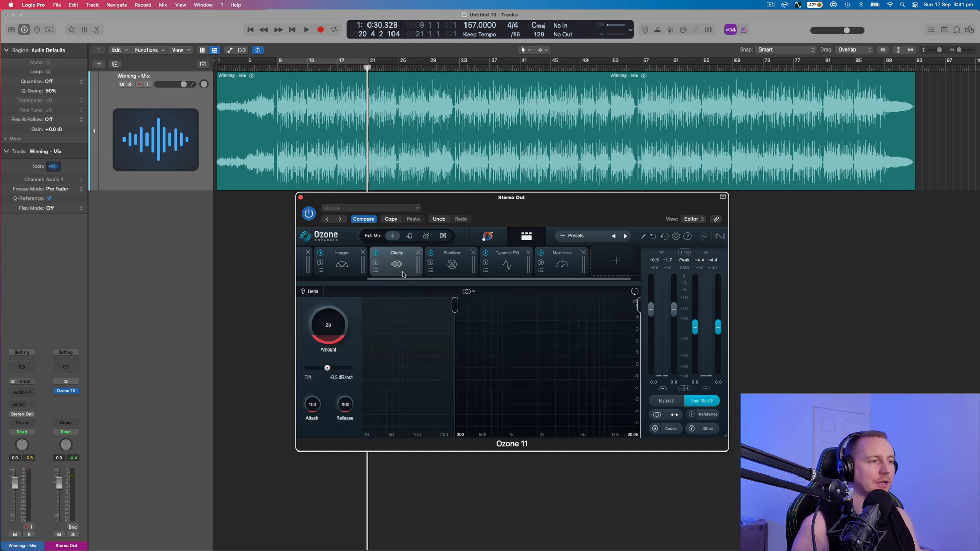
left_click(375, 254)
key("space")
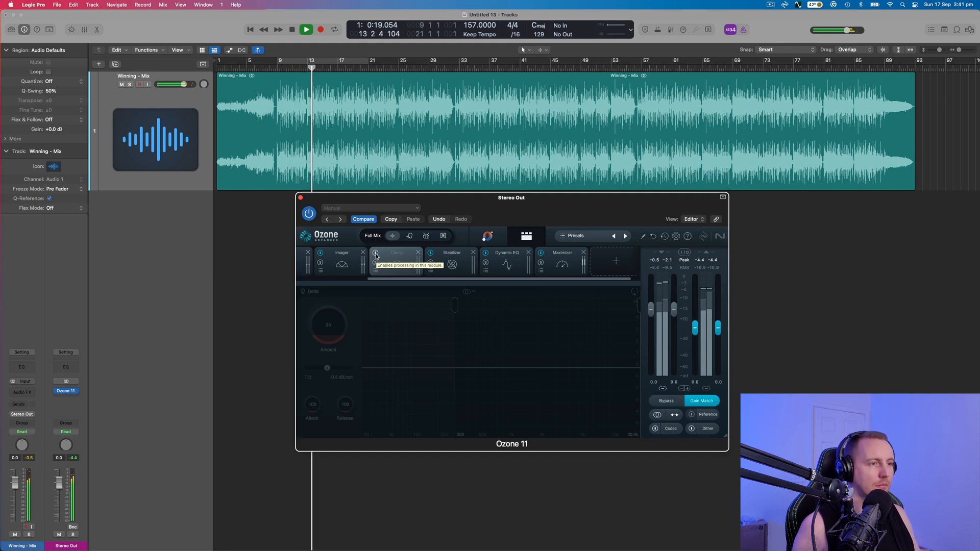
left_click(376, 255)
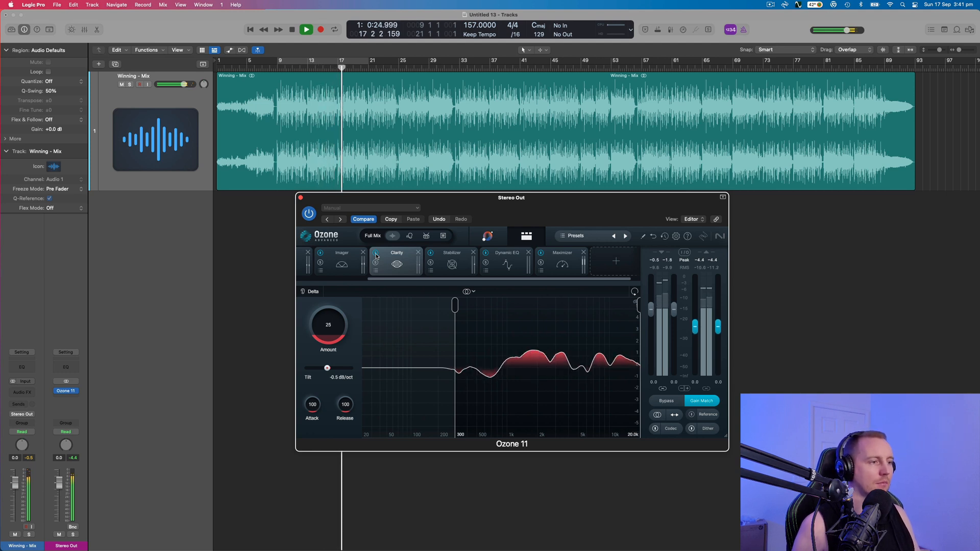
key("space")
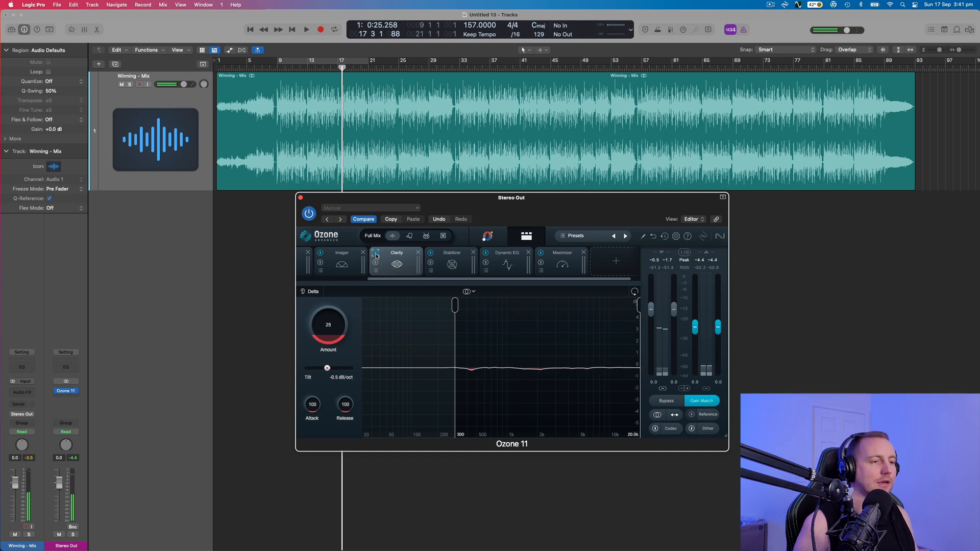
Step: Review the Stabilizer, Dynamic EQ and Equalizer 1 settings, and return to the Dynamic EQ module
left_click(449, 266)
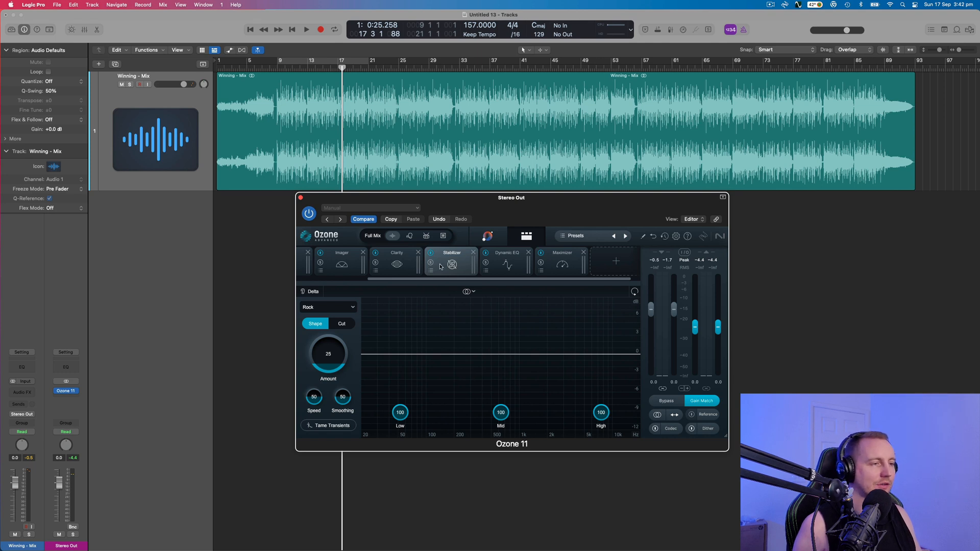
left_click(513, 266)
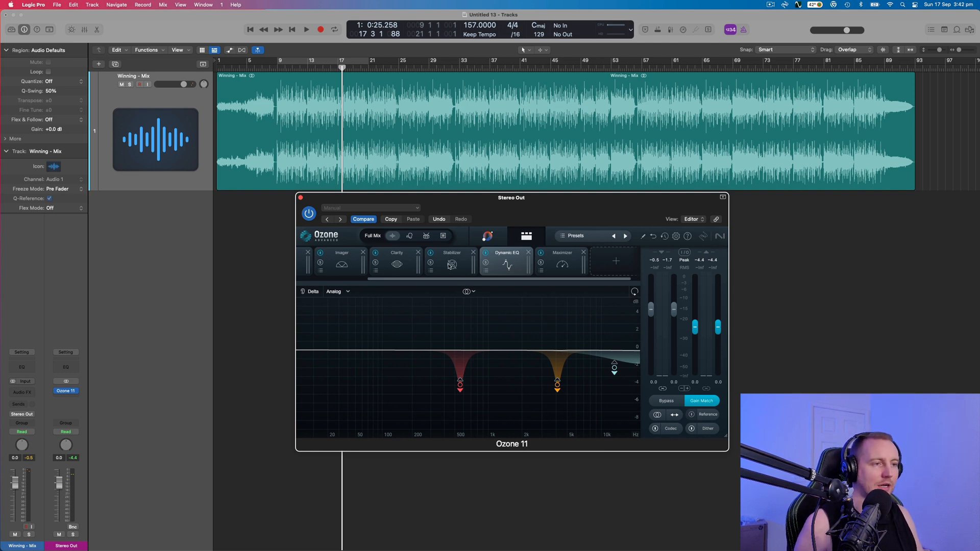
scroll(450, 265, "left", 3)
left_click(324, 266)
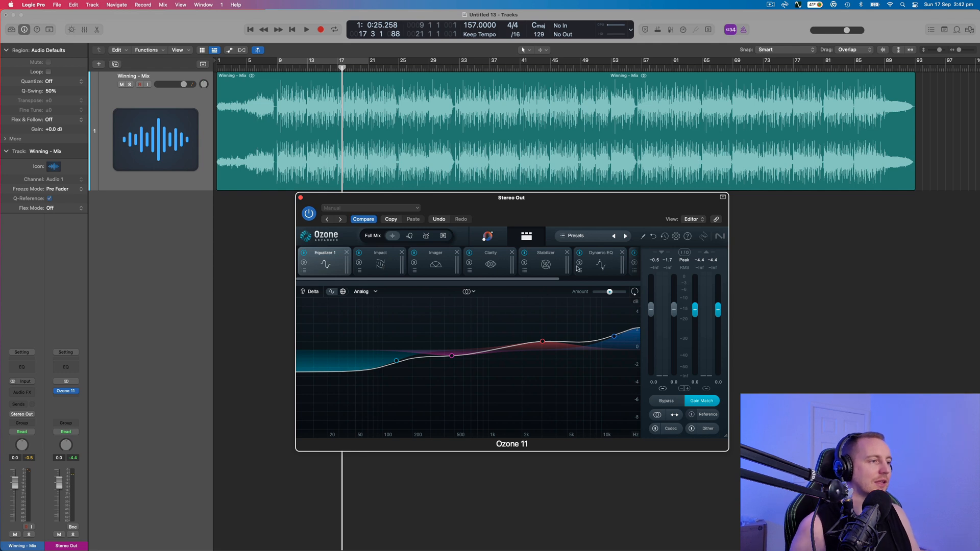
left_click(600, 265)
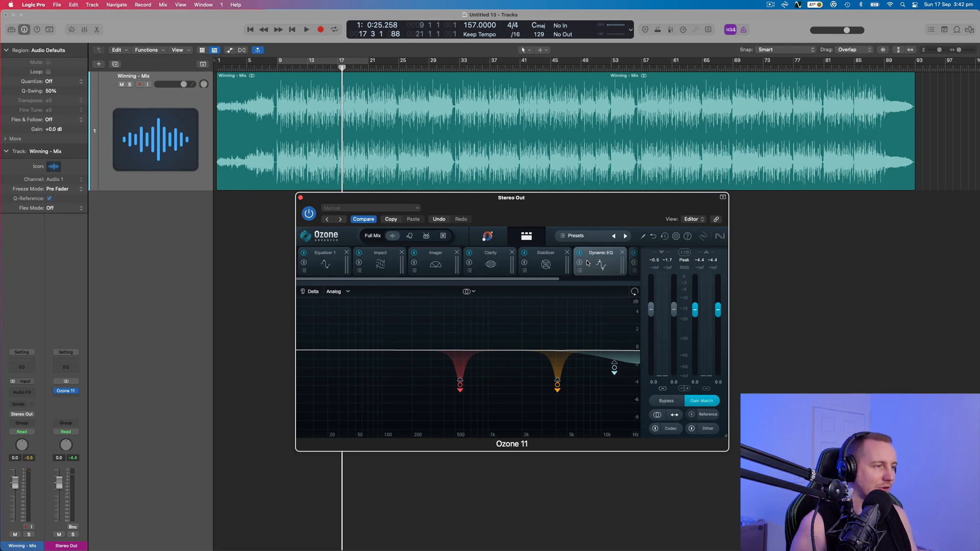
Step: Open the Maximizer module and lower its Gain to +6.0 dB
scroll(588, 263, "right", 2)
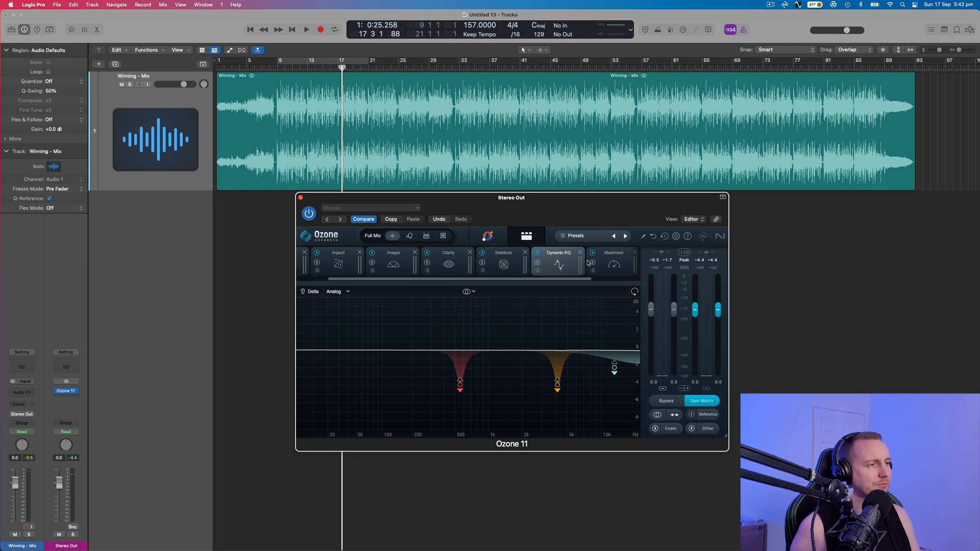
left_click(605, 263)
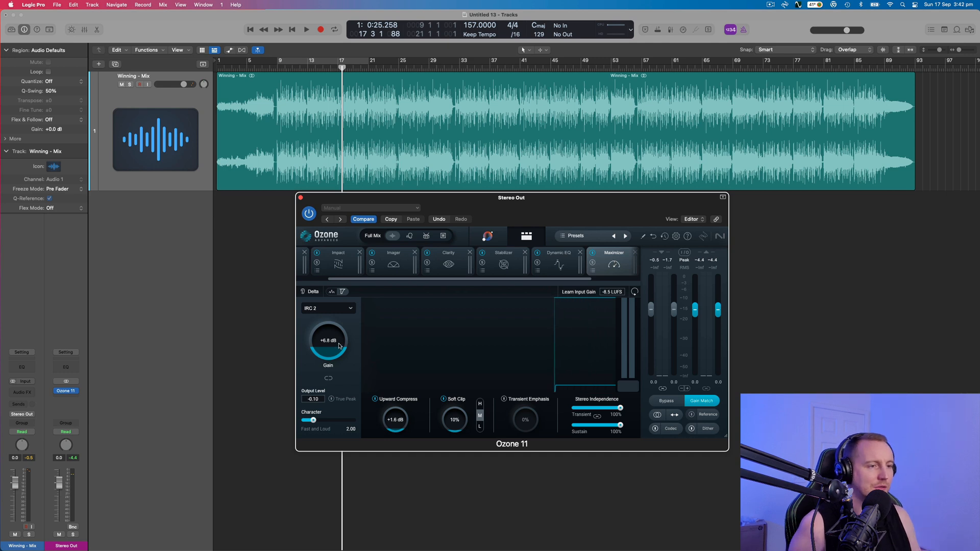
left_click_drag(339, 346, 345, 351)
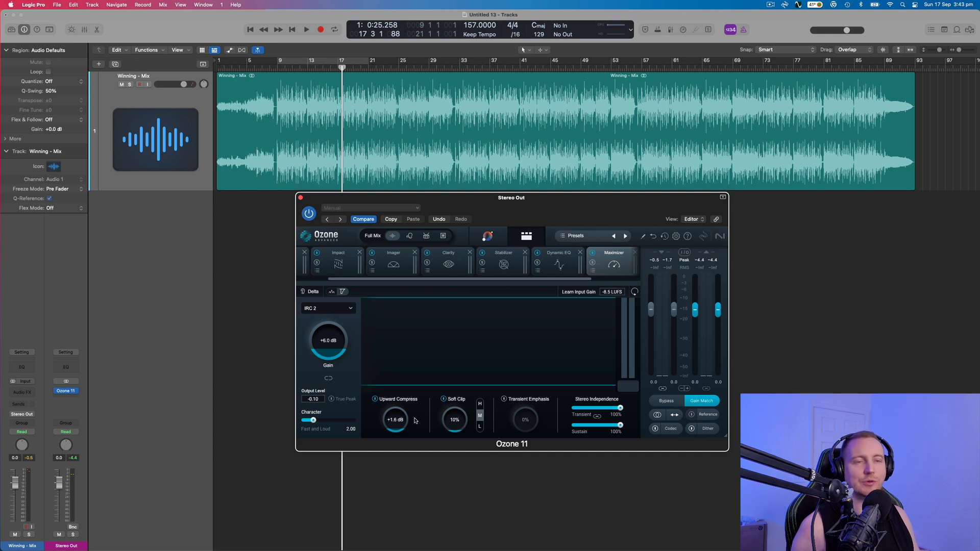
Step: Play the mix from about bar 33 and reduce the Maximizer's Upward Compress to +1.0 dB
left_click(410, 67)
key("space")
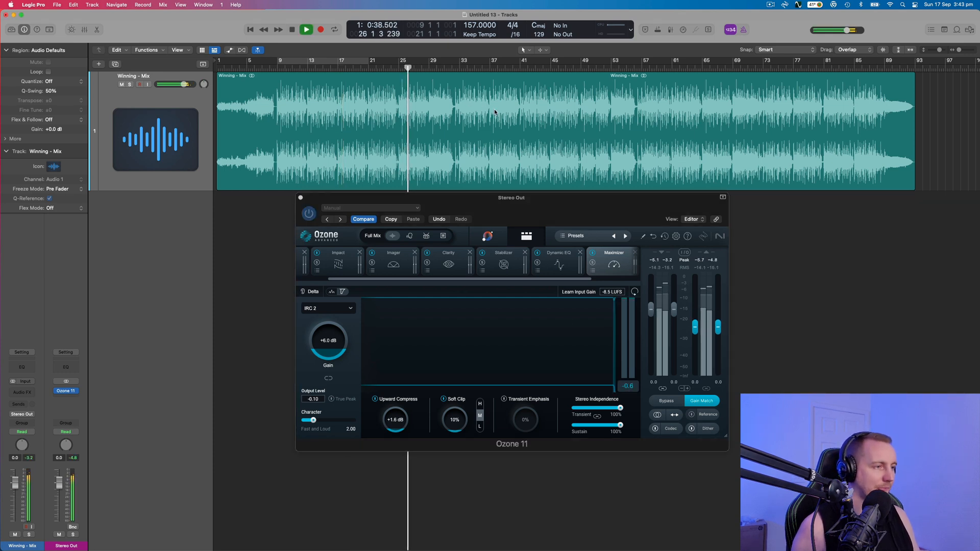
left_click(461, 67)
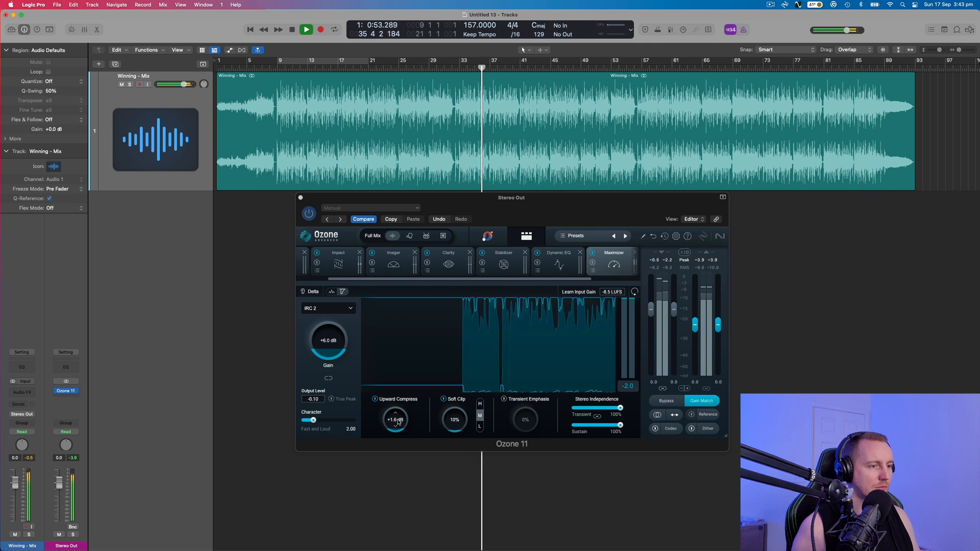
left_click_drag(397, 422, 397, 428)
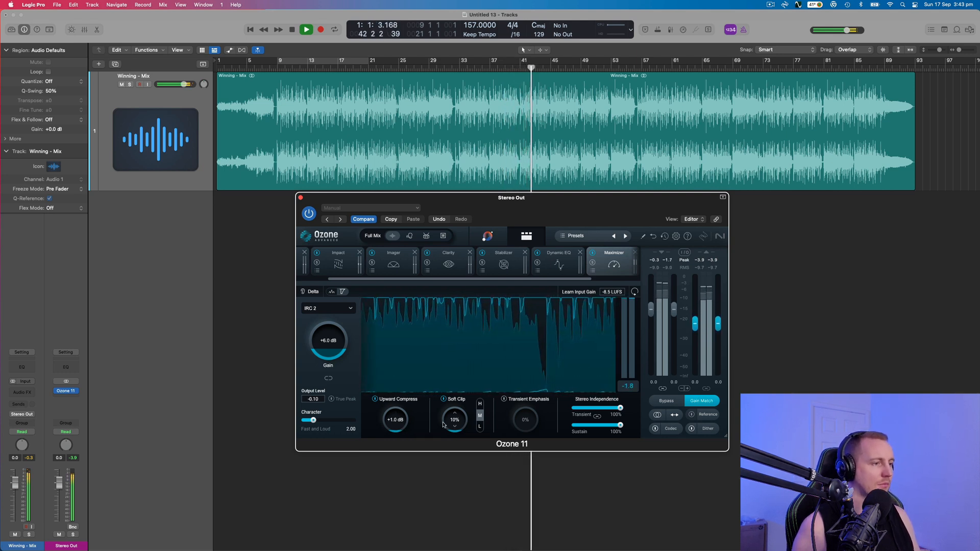
key("space")
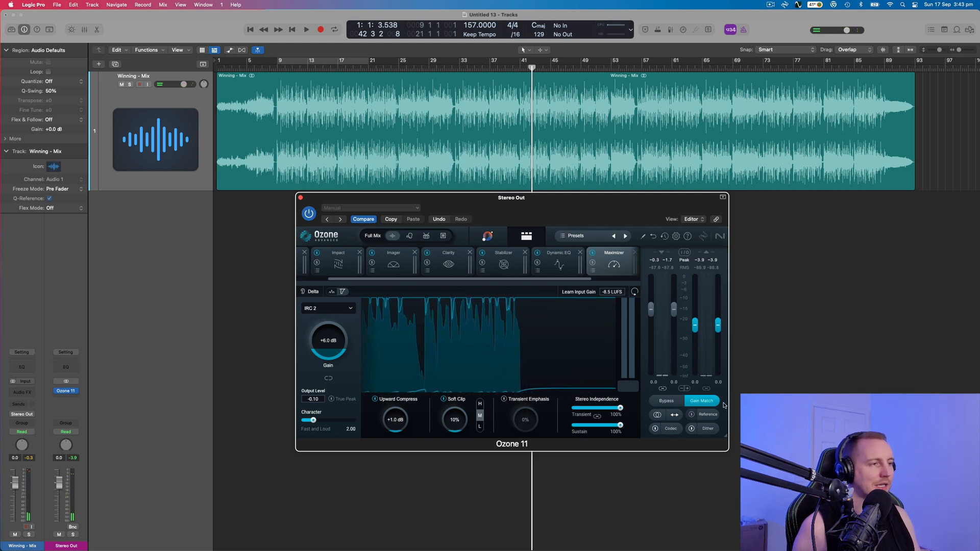
Step: Add a Match EQ module after the Maximizer at the end of the module chain
left_click_drag(581, 218, 574, 221)
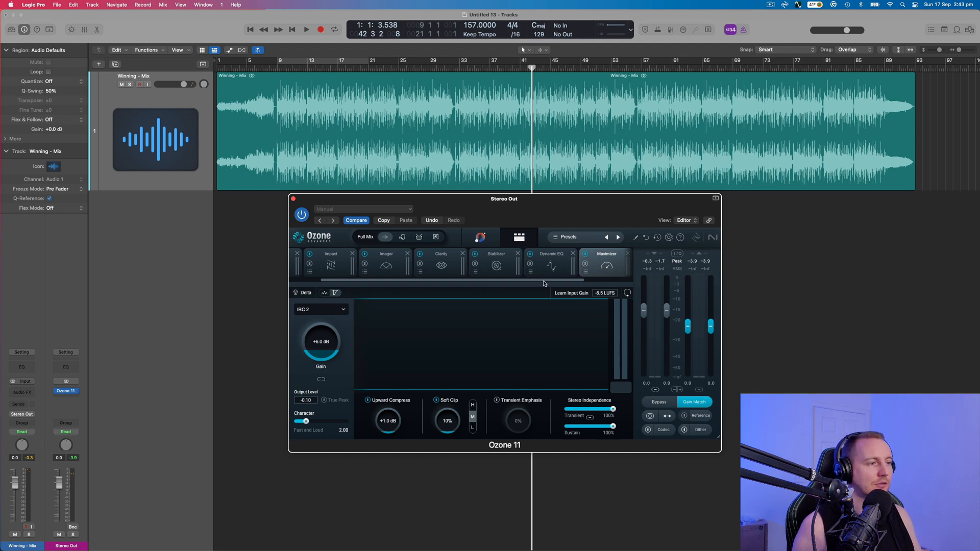
left_click_drag(545, 282, 606, 282)
left_click(592, 261)
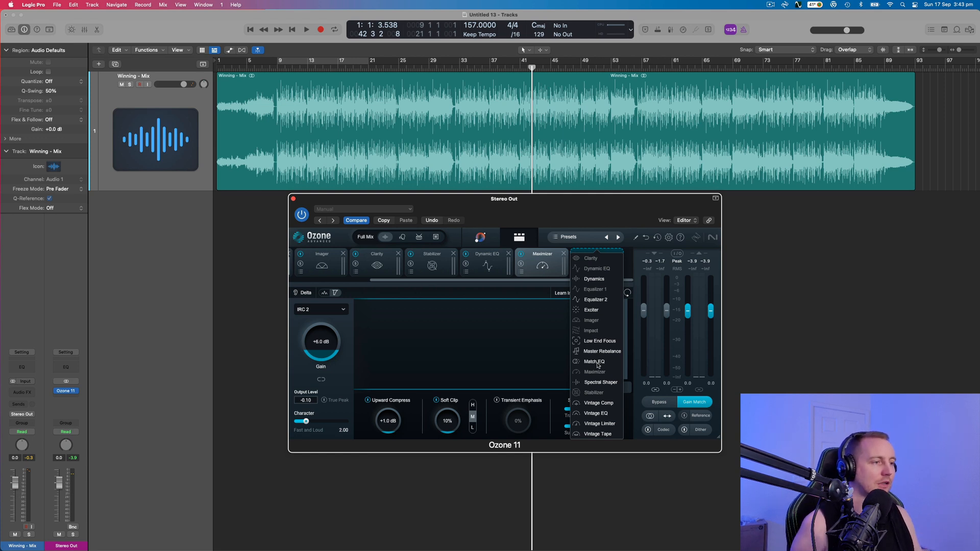
left_click(596, 362)
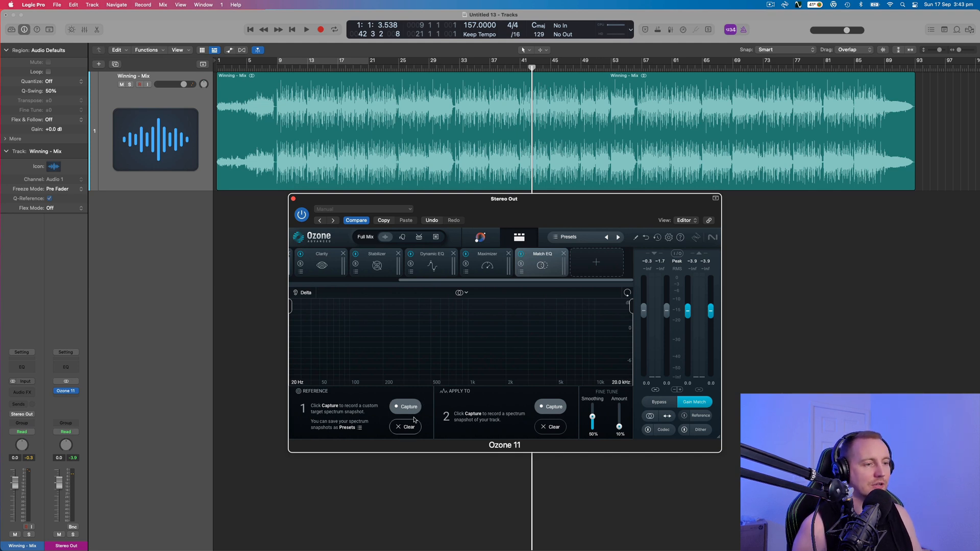
Step: Load the Pink Noise preset as the reference spectrum of the Match EQ module
left_click(522, 273)
scroll(421, 304, "down", 5)
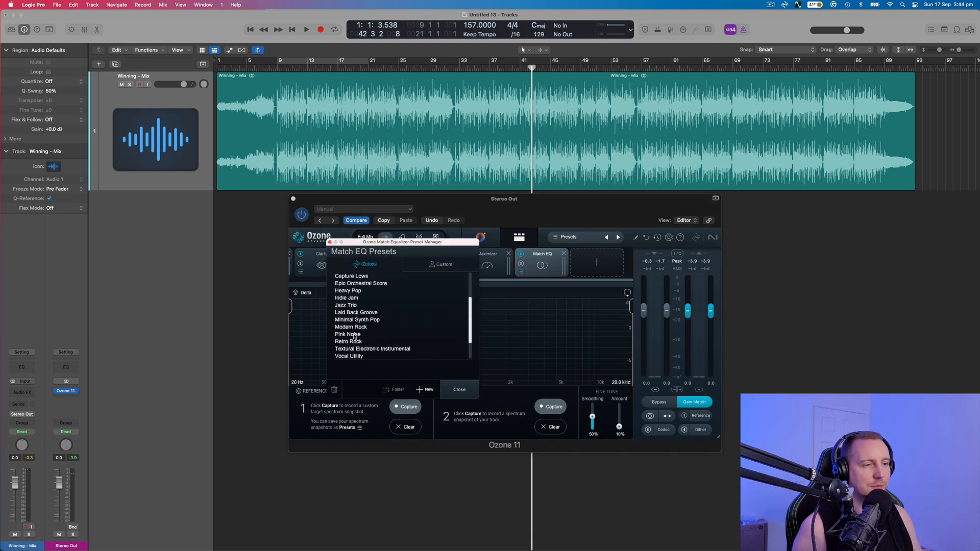
left_click(356, 334)
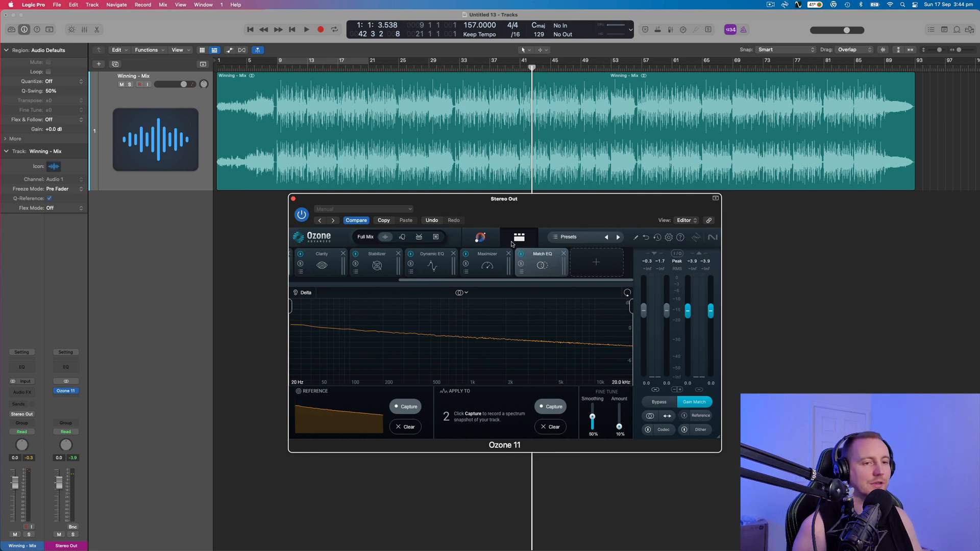
Step: Remove the Match EQ module from the chain and display the list of modules available to add
left_click(565, 256)
left_click(597, 263)
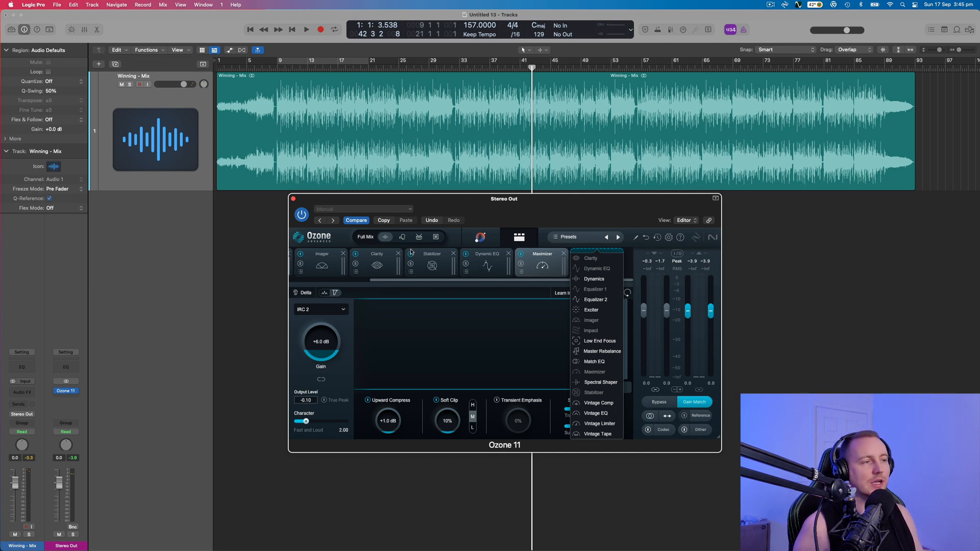
left_click_drag(577, 200, 577, 200)
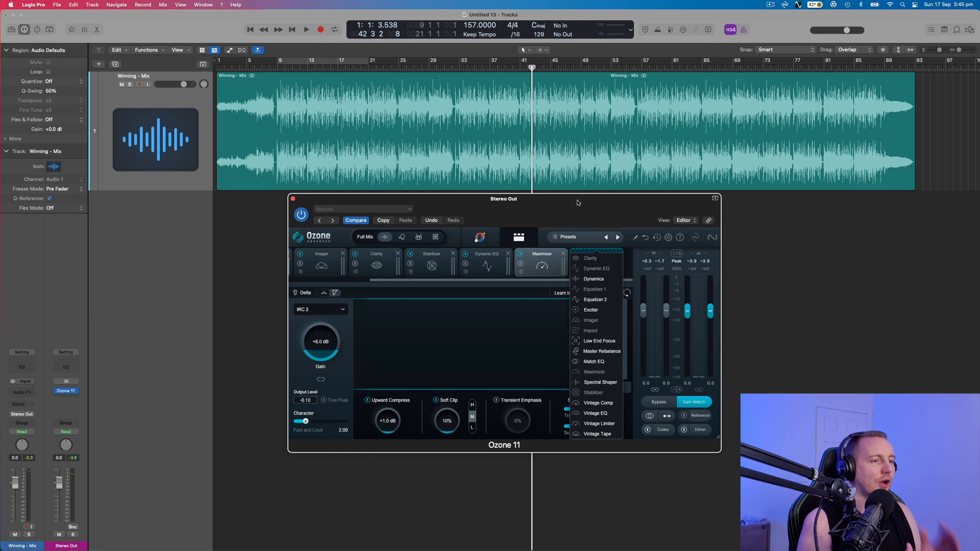